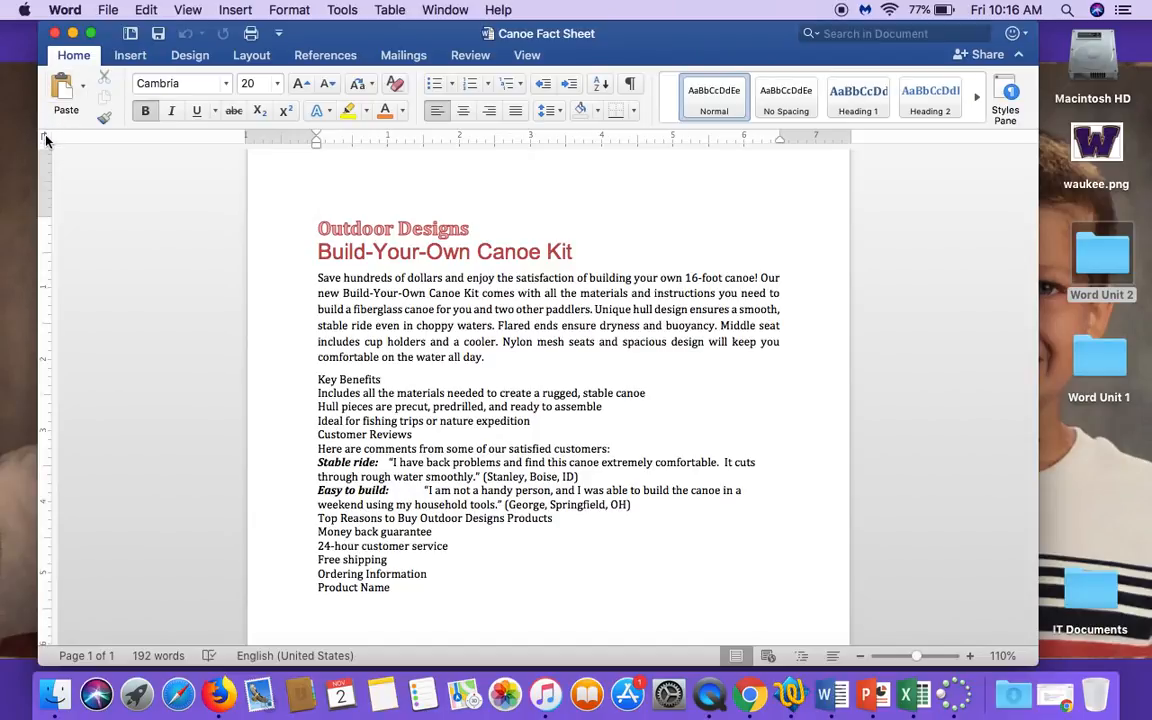
# Show the document's nonprinting formatting marks.
pyautogui.click(44, 136)
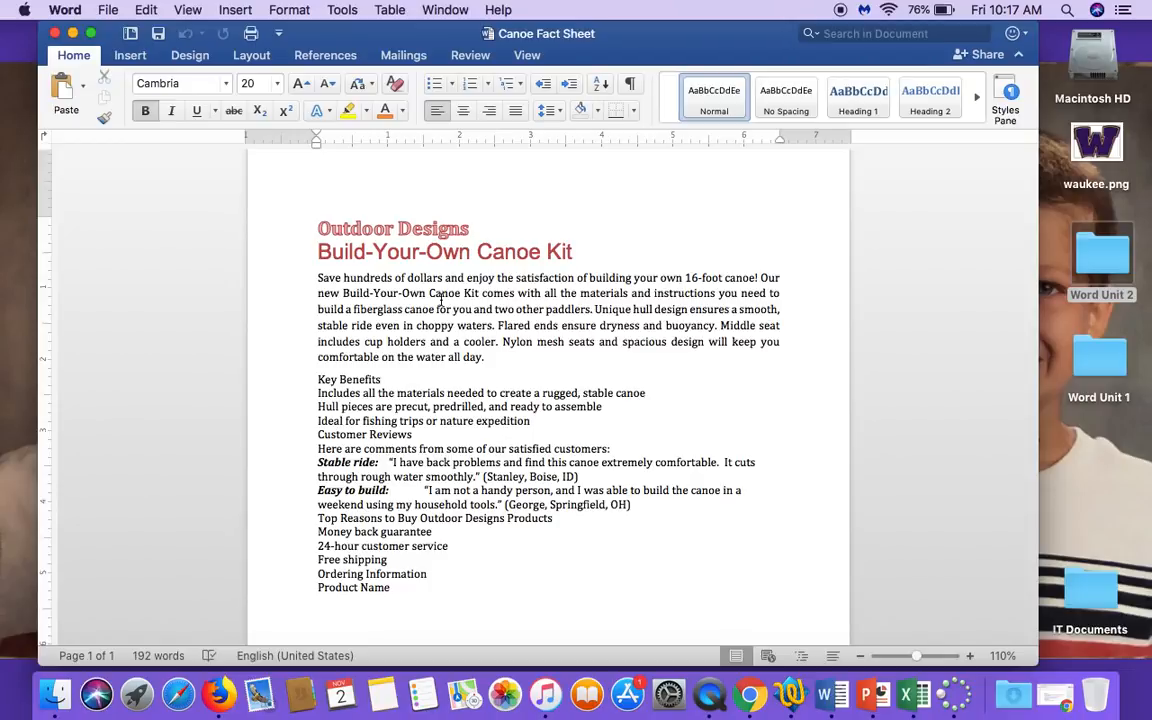
pyautogui.scroll(-1, 440, 299)
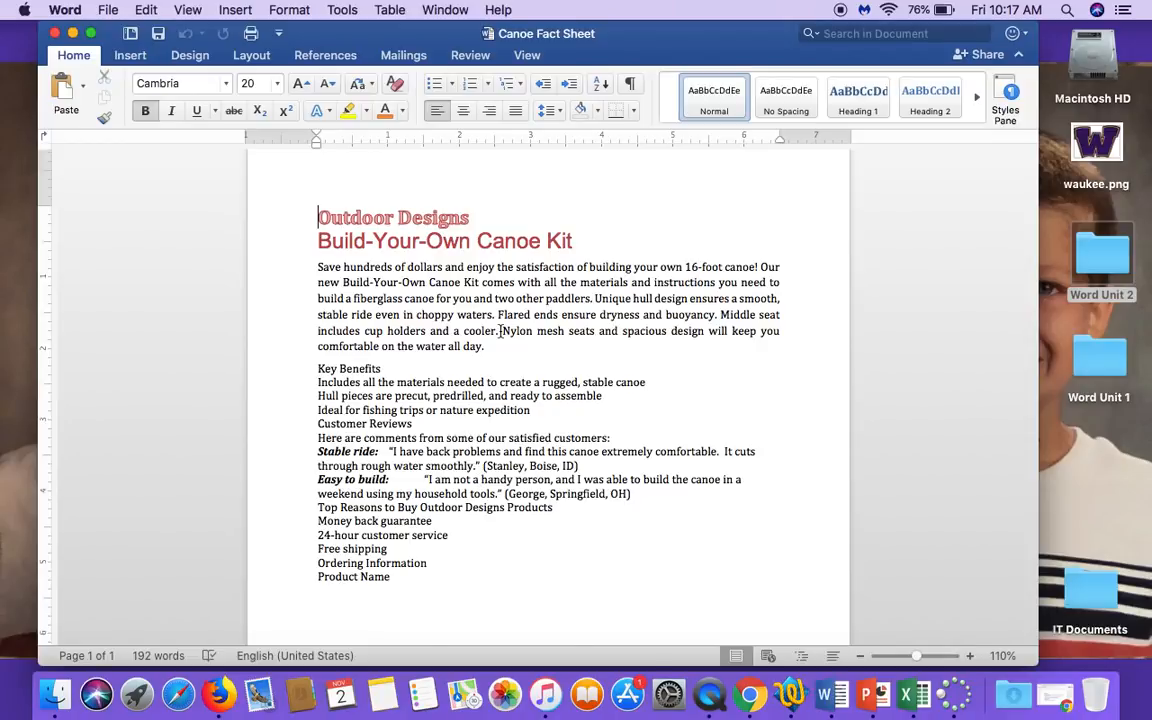
pyautogui.click(630, 85)
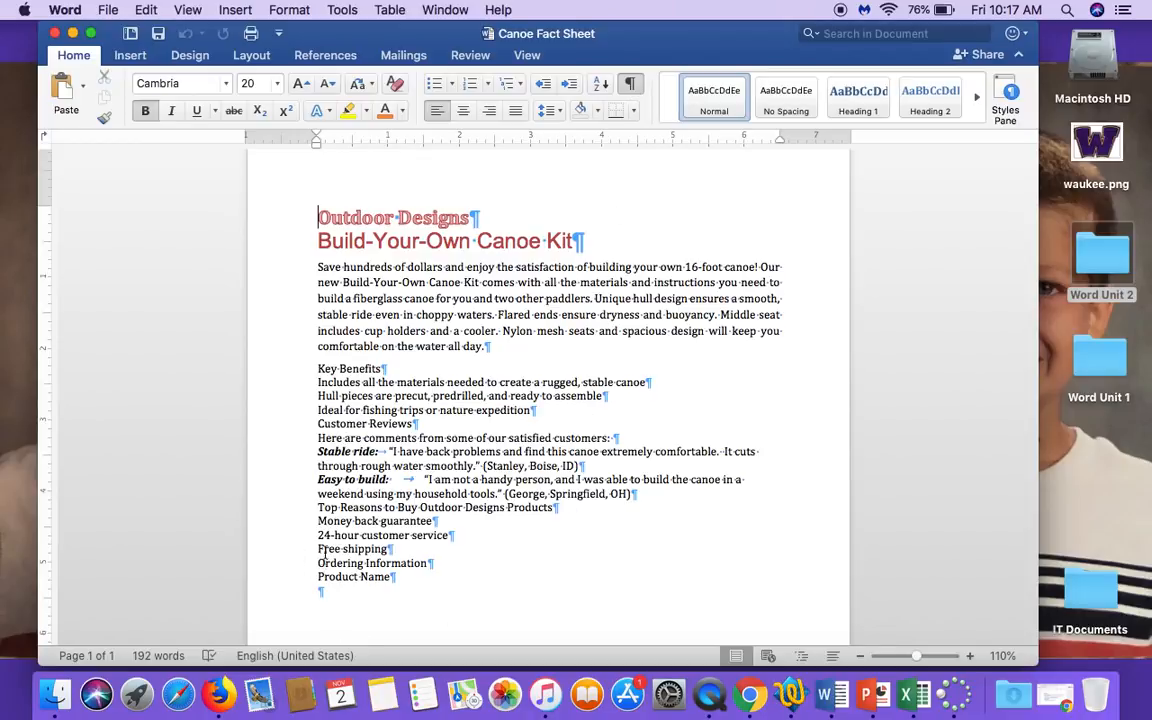
# Complete the Product Name line under Ordering Information with the tab-separated headings Item Number and Price.
pyautogui.scroll(-5, 311, 587)
pyautogui.click(418, 481)
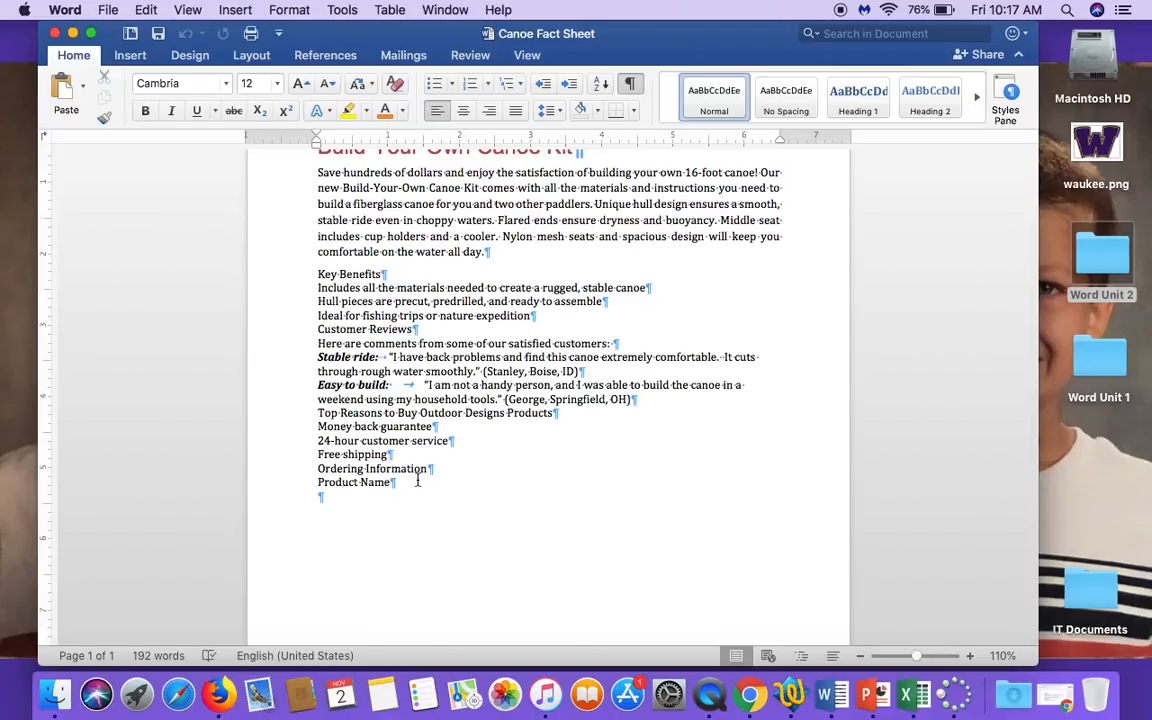
pyautogui.press('Tab')
pyautogui.write('Item Number ')
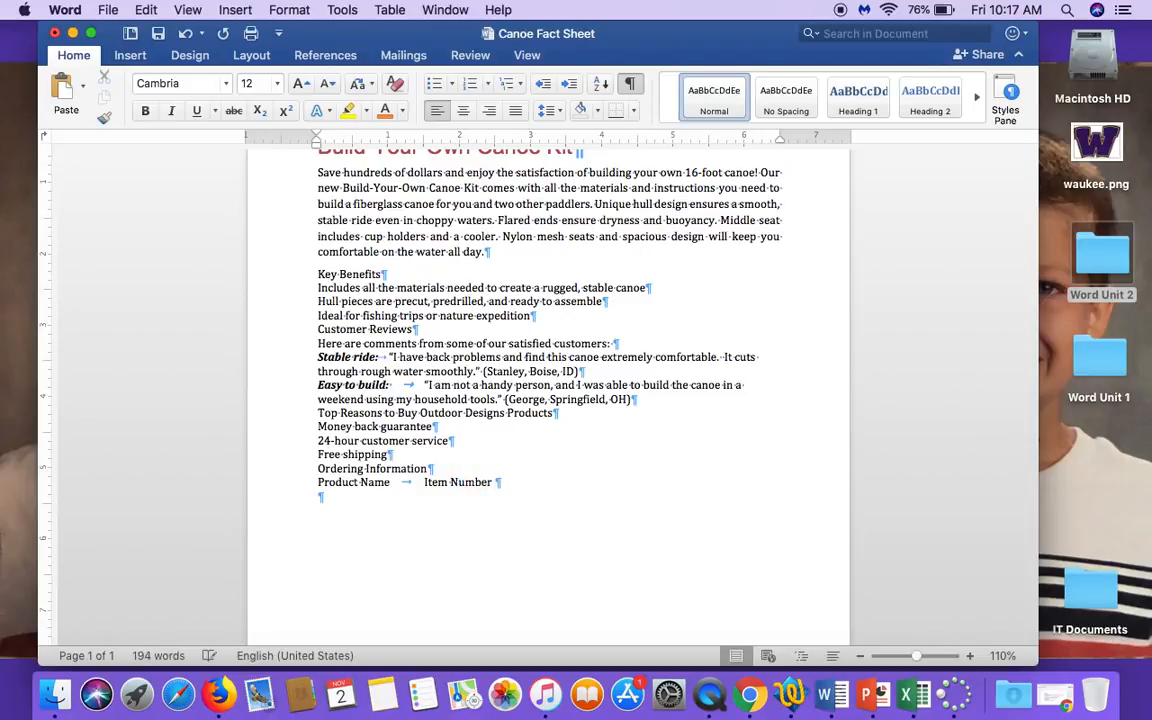
pyautogui.write('Price')
pyautogui.press('BackSpace')
pyautogui.press('BackSpace')
pyautogui.press('BackSpace')
pyautogui.press('BackSpace')
pyautogui.press('BackSpace')
pyautogui.press('BackSpace')
pyautogui.write('Price')
# Add a tab-separated line below the headings reading Canoe Kit, OD-555 and $795.
pyautogui.press('Return')
pyautogui.write('Ca')
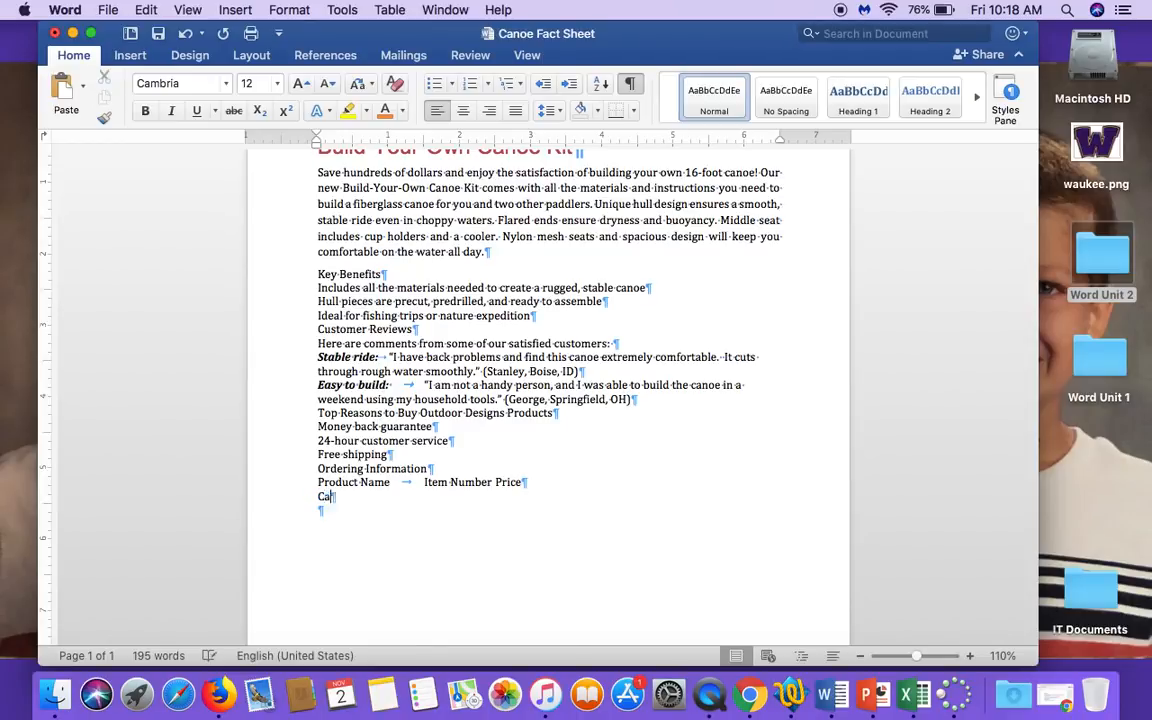
pyautogui.write('noe Kit')
pyautogui.press('Tab')
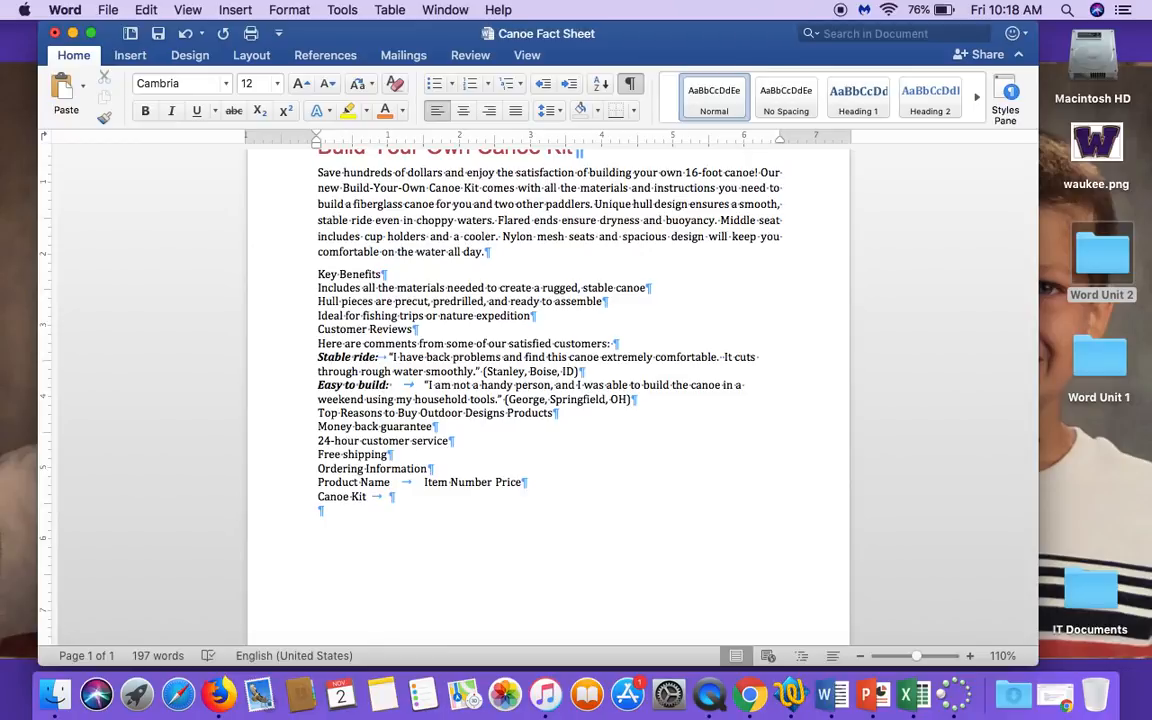
pyautogui.write('OD-')
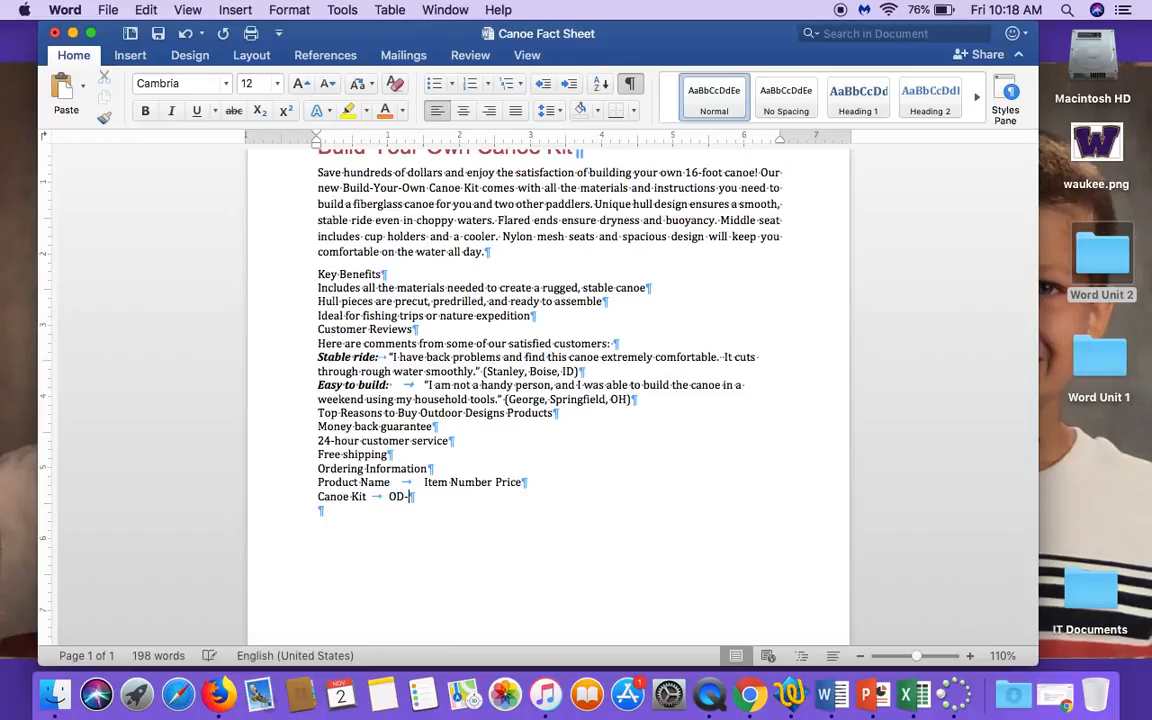
pyautogui.write('555')
pyautogui.press('Tab')
pyautogui.write('$795')
# Add a tab-separated line reading Canoe Paddles, OD-556 and $99, and remove the empty paragraph below it.
pyautogui.press('Return')
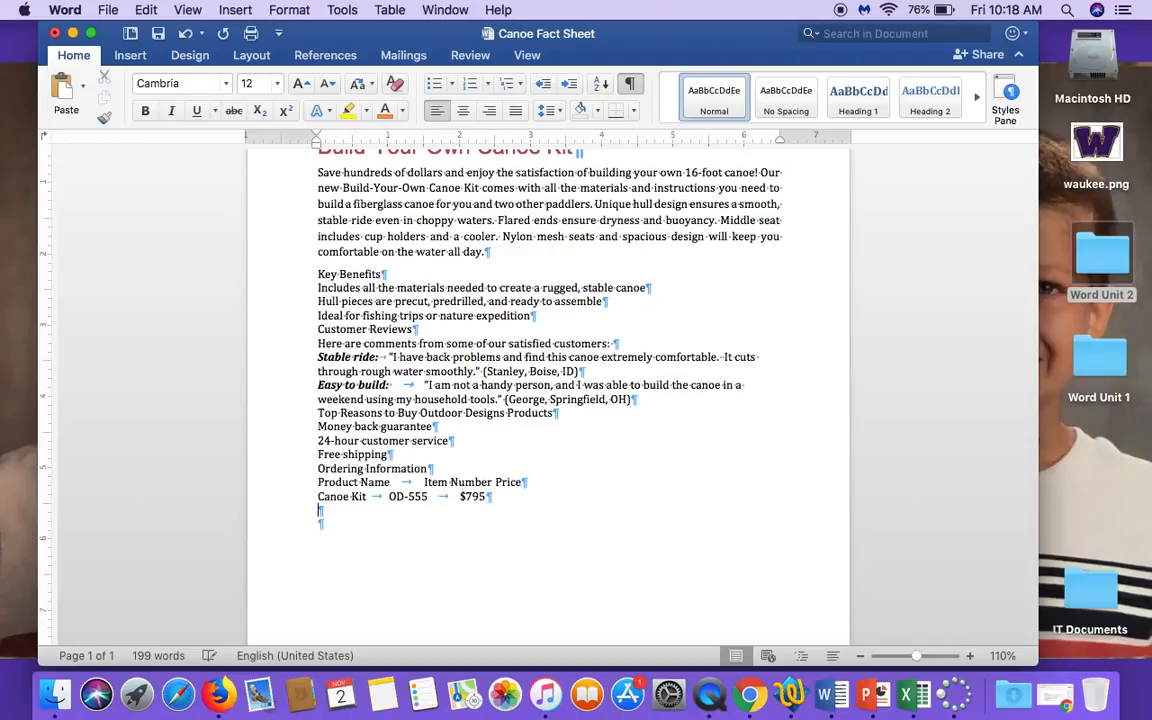
pyautogui.write('Canoe Paddles')
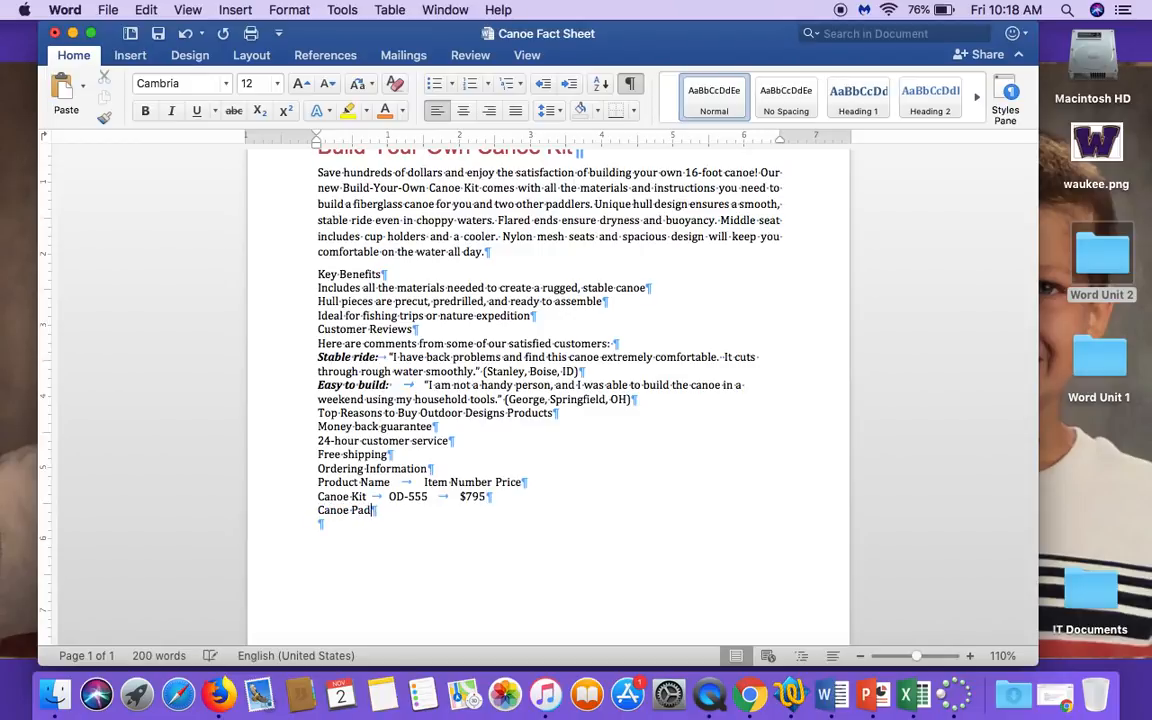
pyautogui.press('Tab')
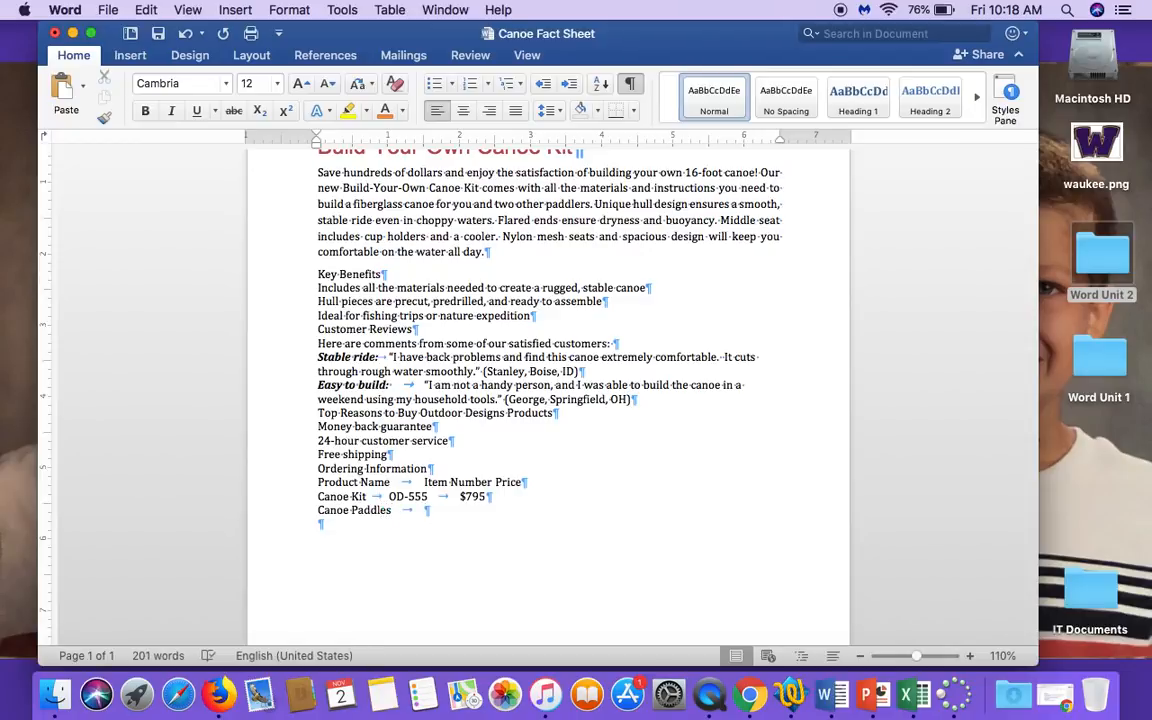
pyautogui.write('JD-556')
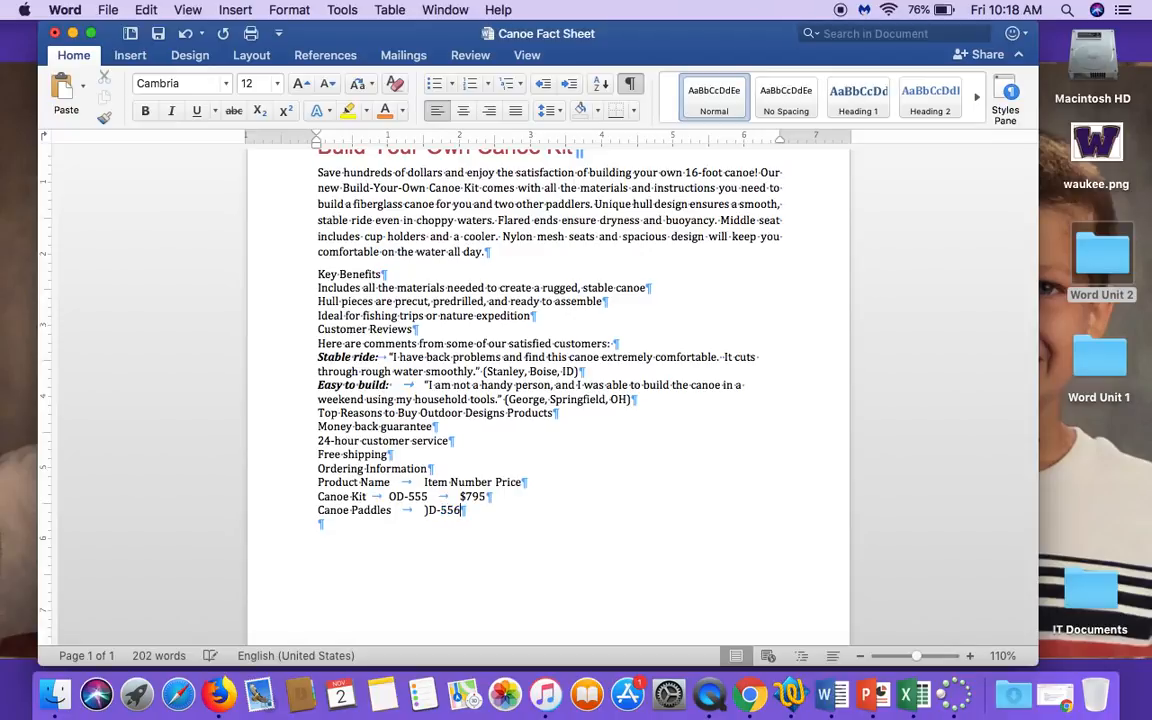
pyautogui.click(428, 510)
pyautogui.press('BackSpace')
pyautogui.write('O')
pyautogui.press('Tab')
pyautogui.write('$99')
pyautogui.press('BackSpace')
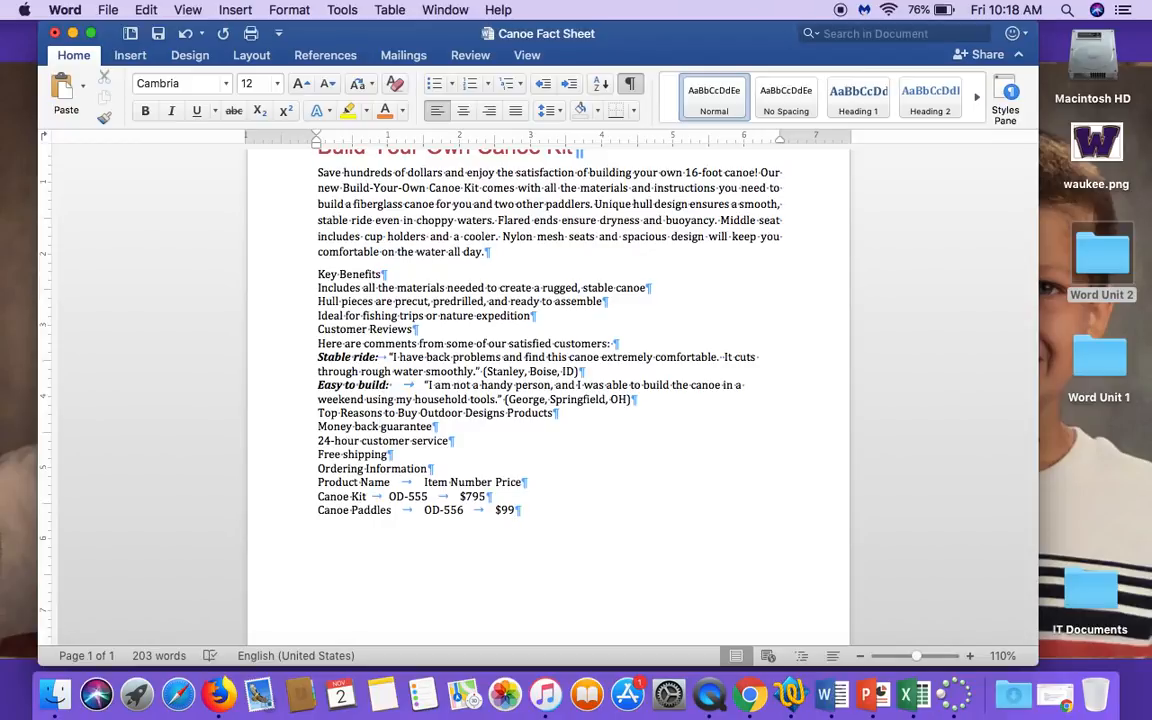
# Select the three tabbed lines under Ordering Information, from Product Name through Canoe Paddles.
pyautogui.click(268, 489)
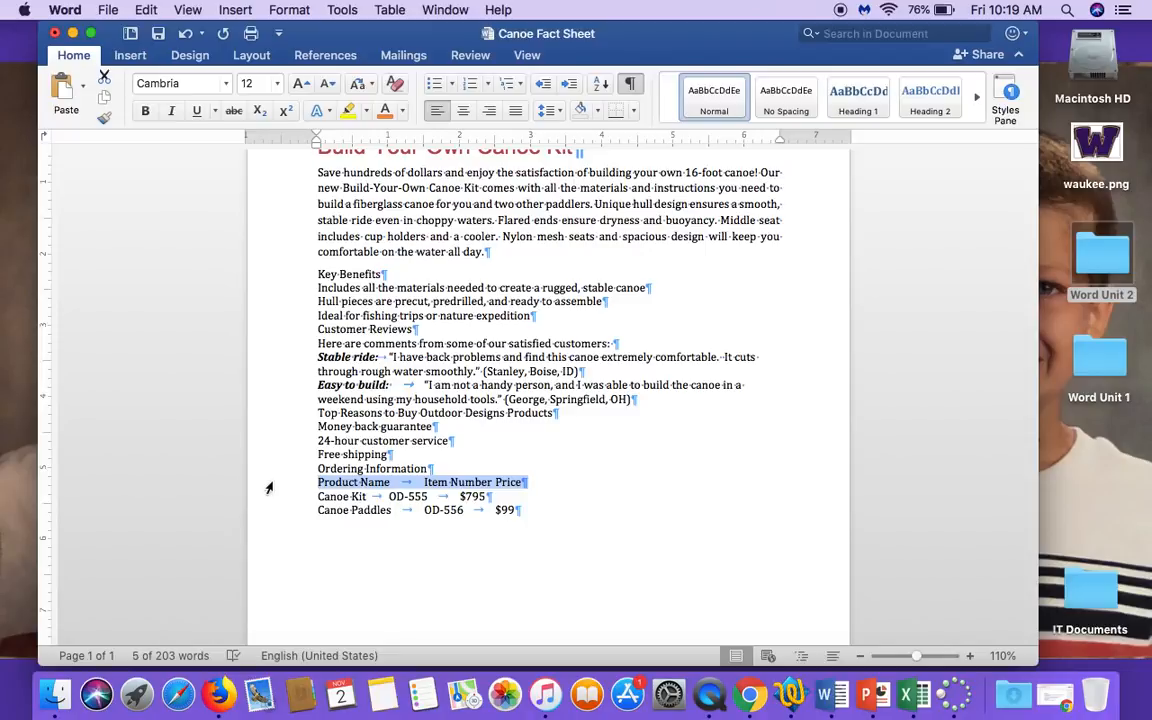
pyautogui.hotkey('shift', 'Down')
pyautogui.hotkey('shift', 'Down')
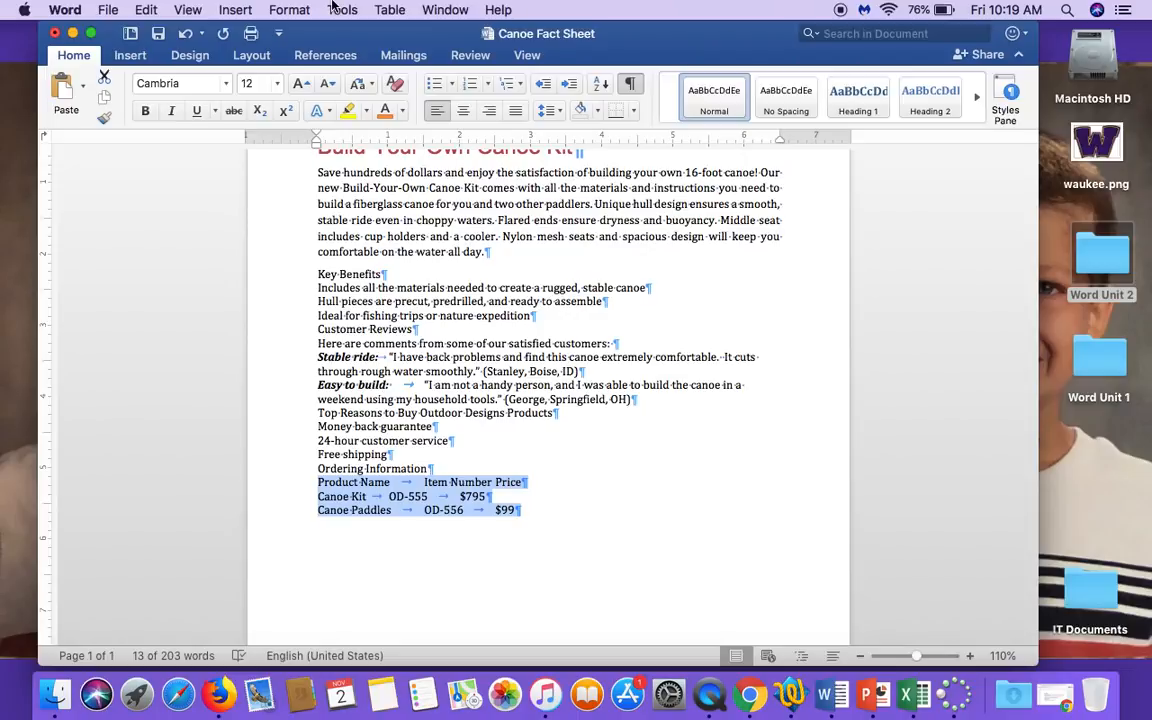
pyautogui.click(299, 9)
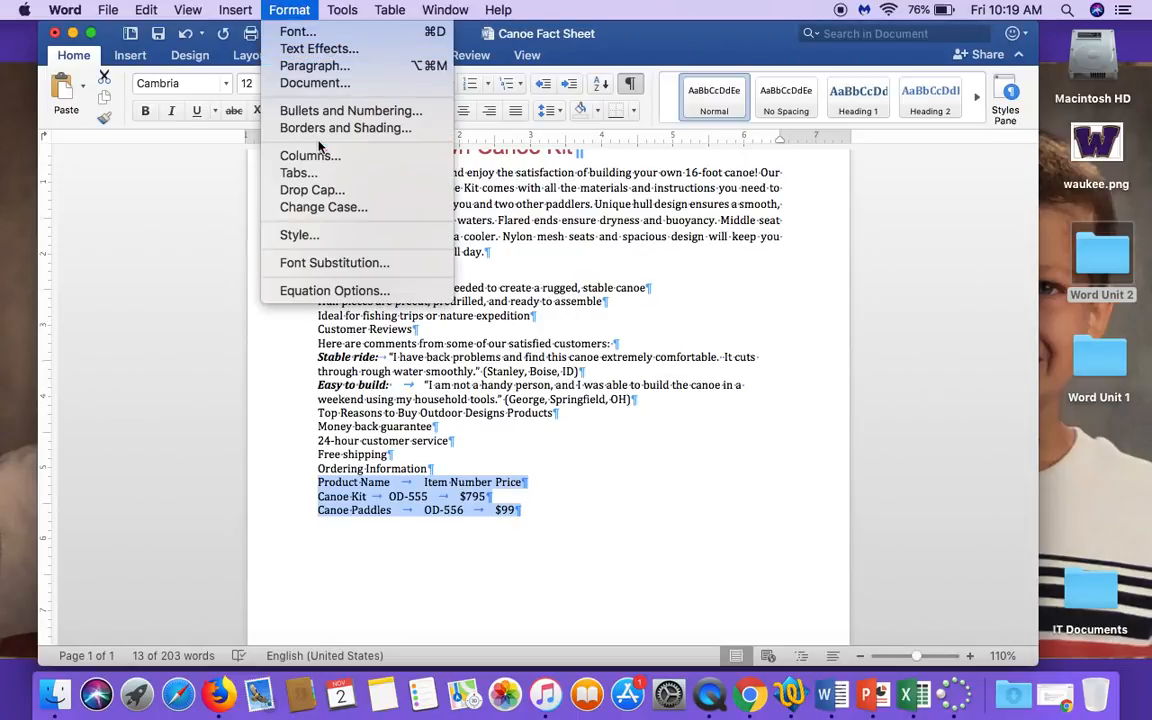
pyautogui.click(300, 172)
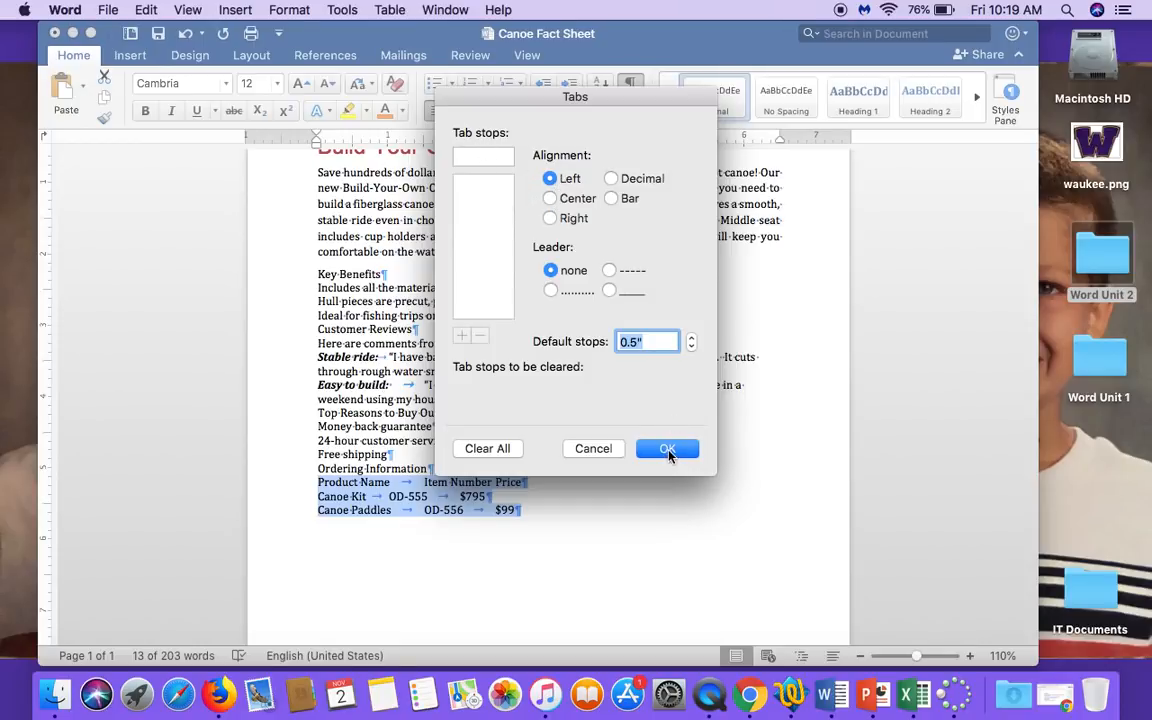
pyautogui.click(593, 449)
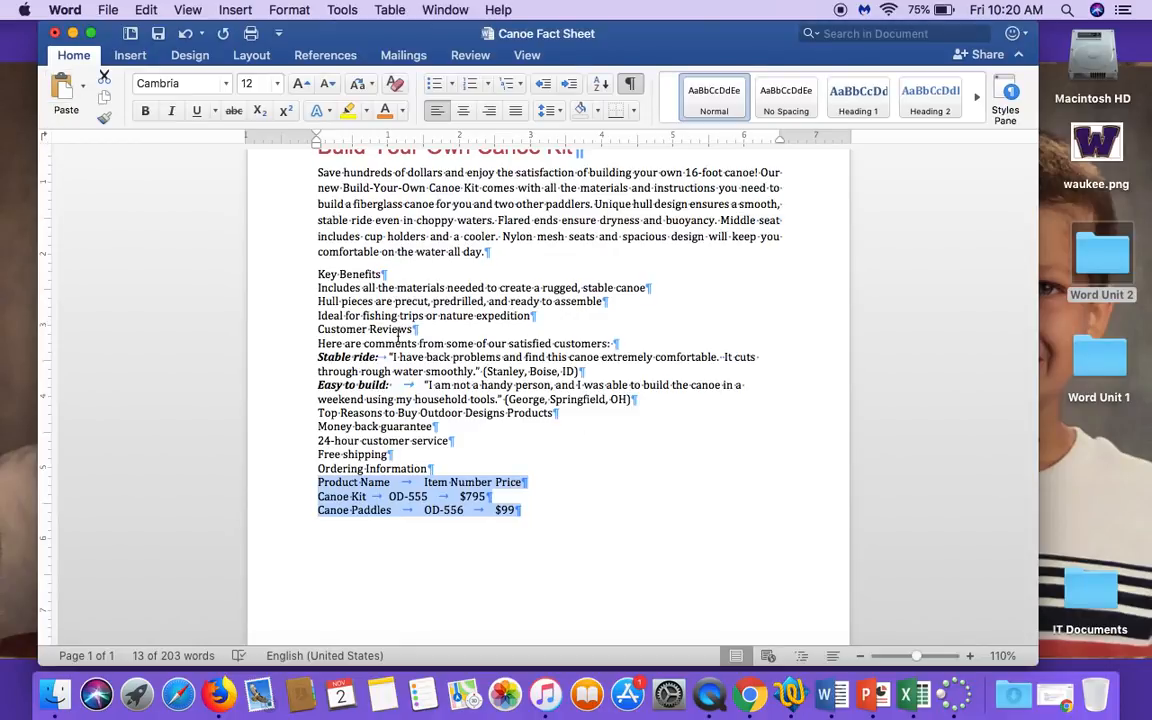
# Set a left tab stop at 2.5" and a right tab stop at 5" for the selected ordering lines.
pyautogui.click(496, 140)
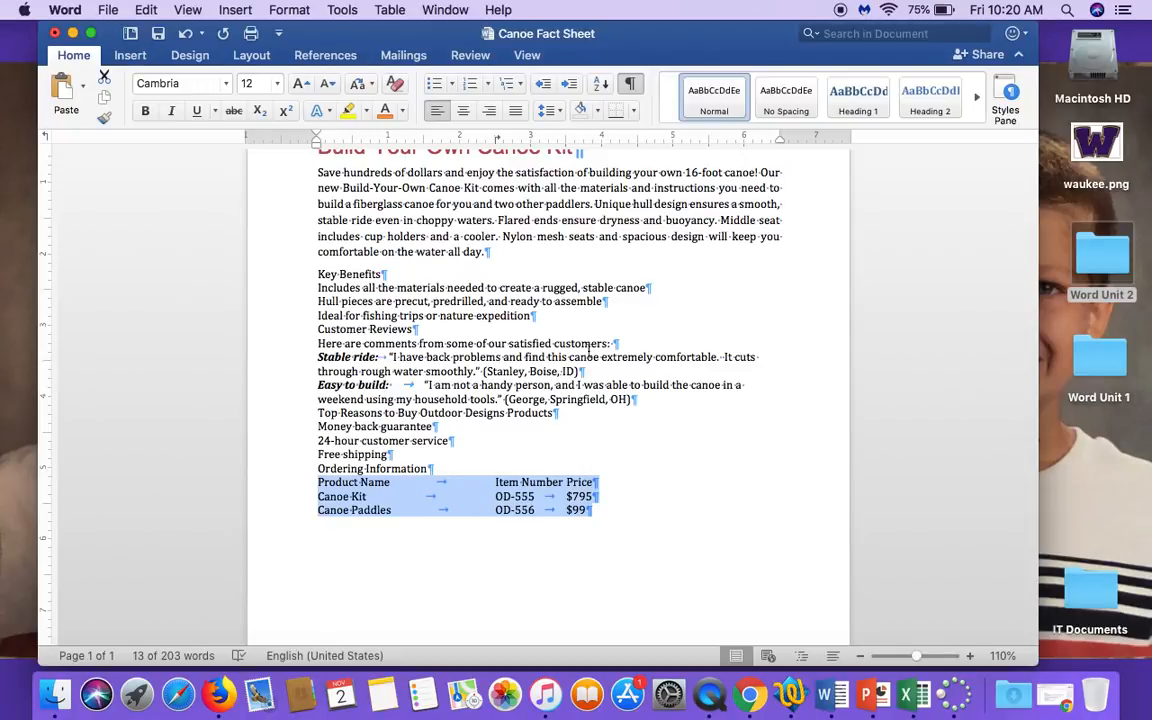
pyautogui.click(673, 140)
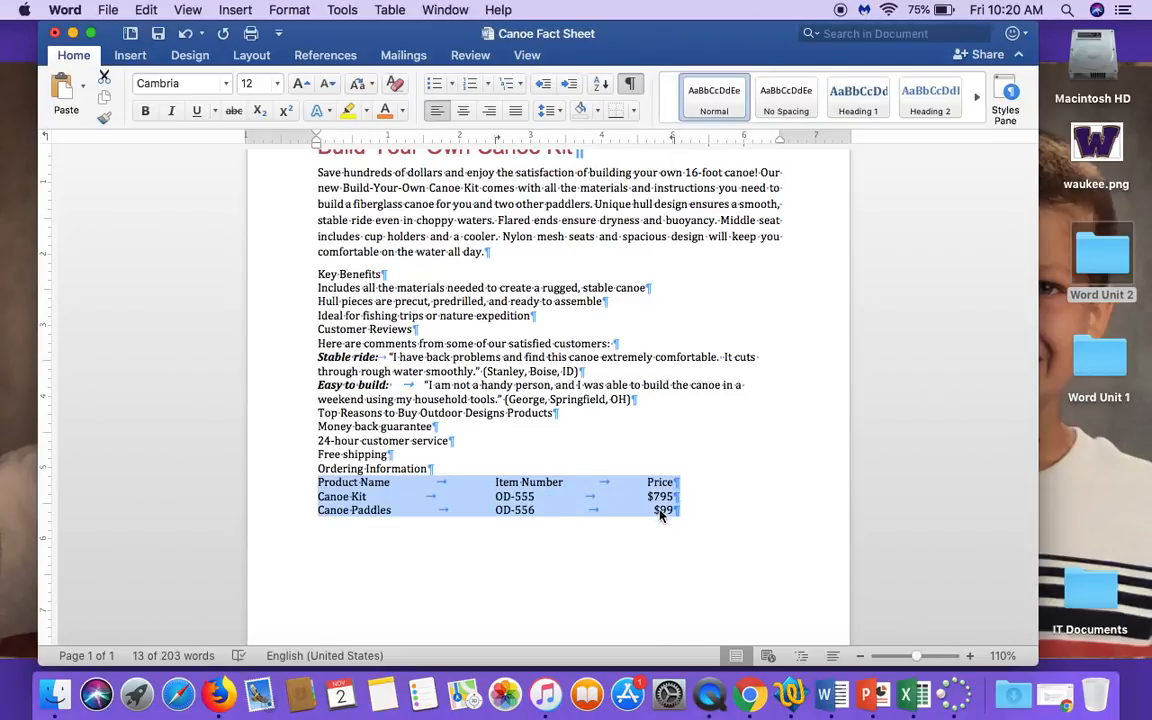
# Make the Product Name, Item Number and Price heading line bold.
pyautogui.click(284, 487)
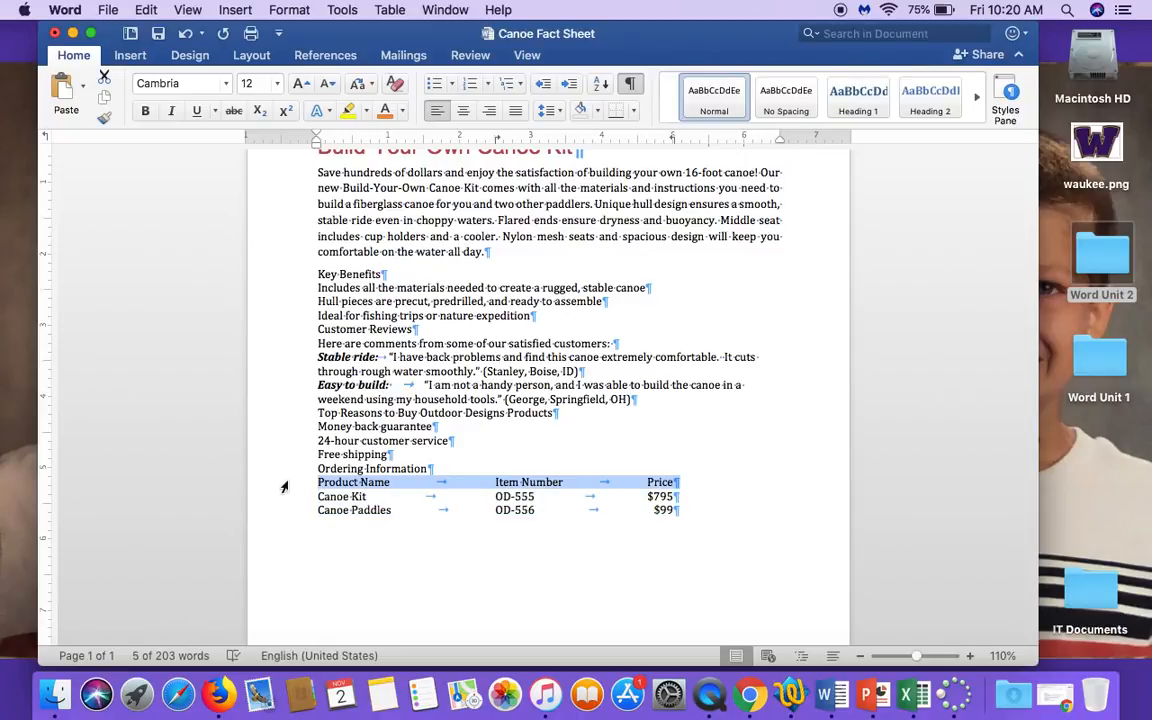
pyautogui.click(145, 112)
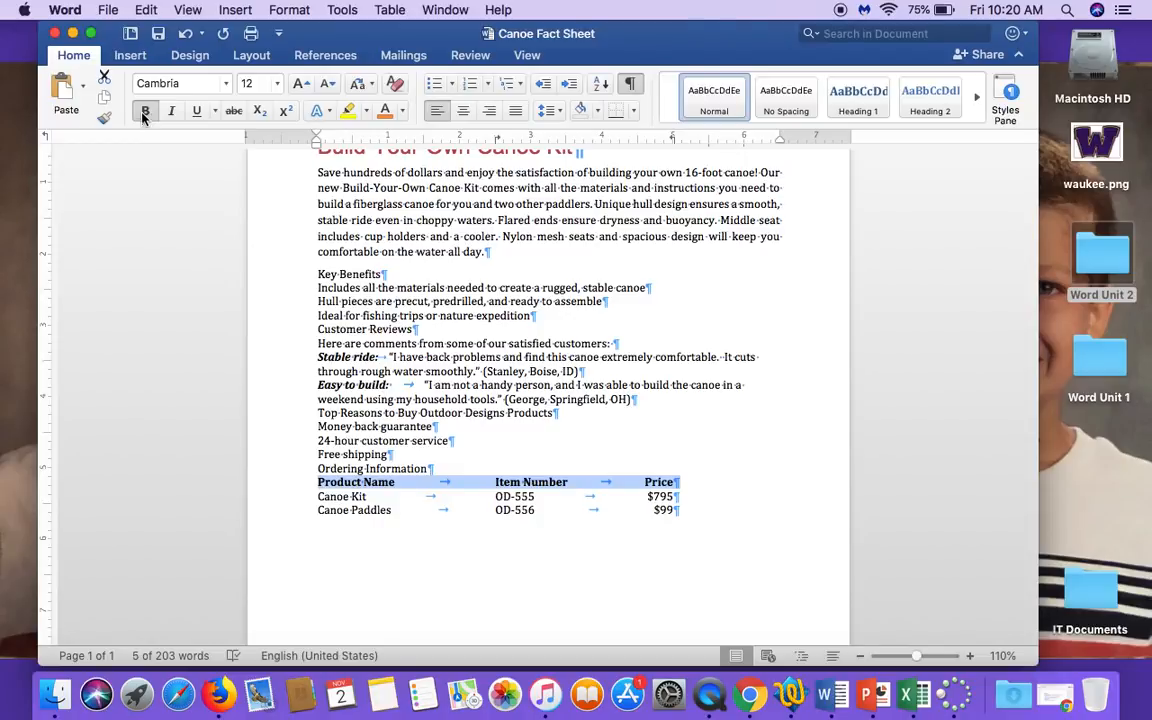
pyautogui.click(350, 541)
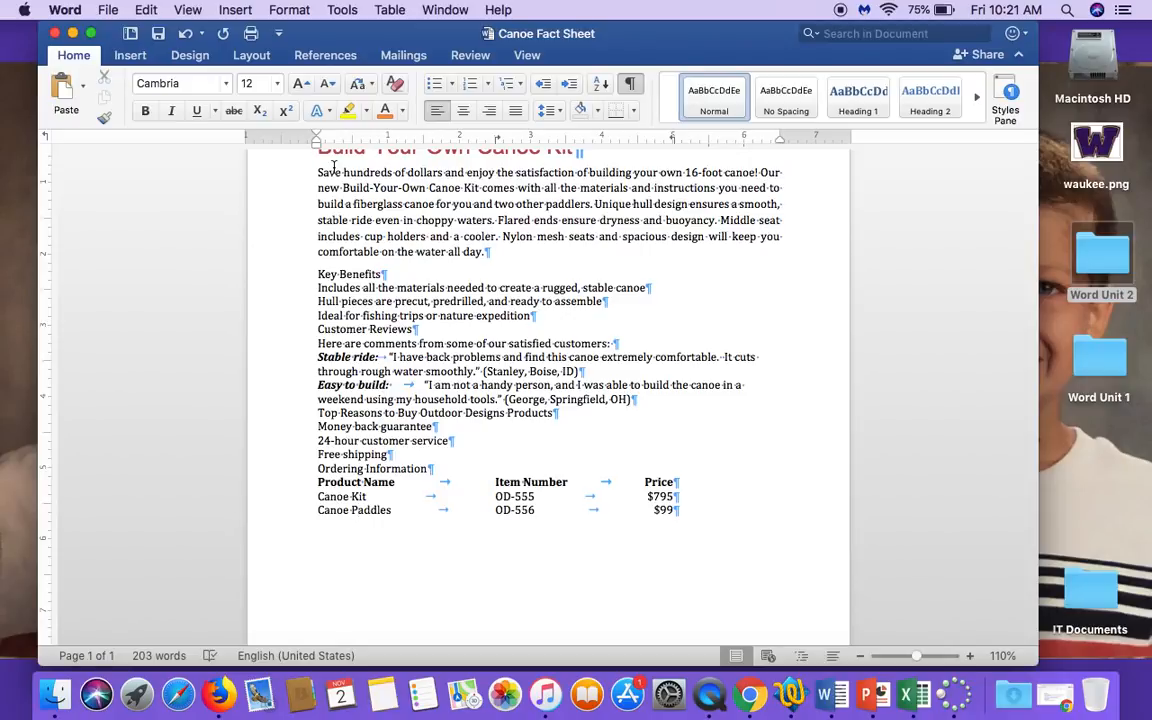
# Indent the Stable ride and Easy to build review paragraphs by 0.5", with a hanging indent at the 2" mark.
pyautogui.click(297, 371)
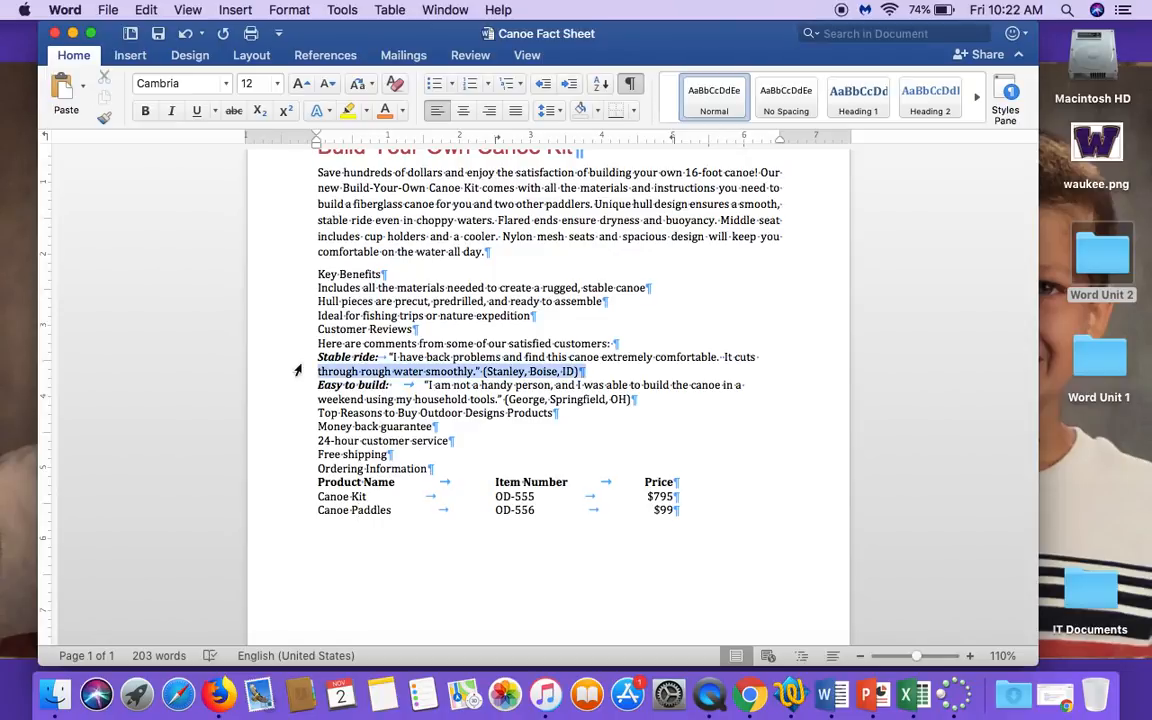
pyautogui.moveTo(293, 360); pyautogui.dragTo(293, 402)
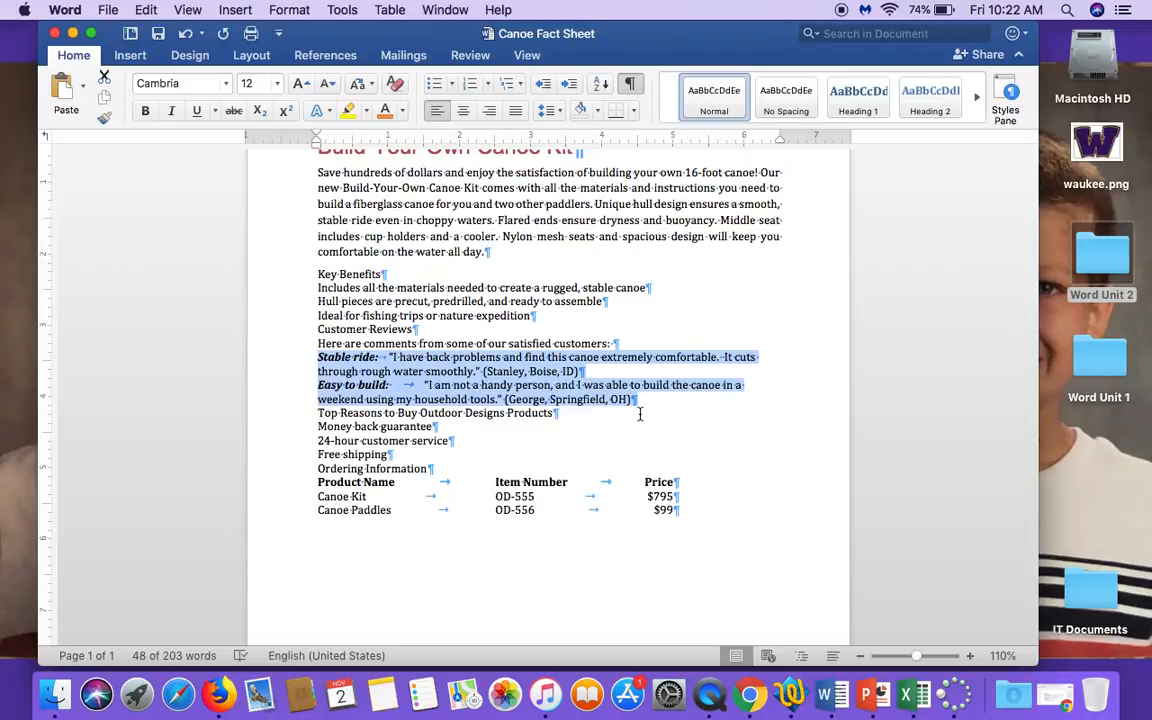
pyautogui.click(572, 86)
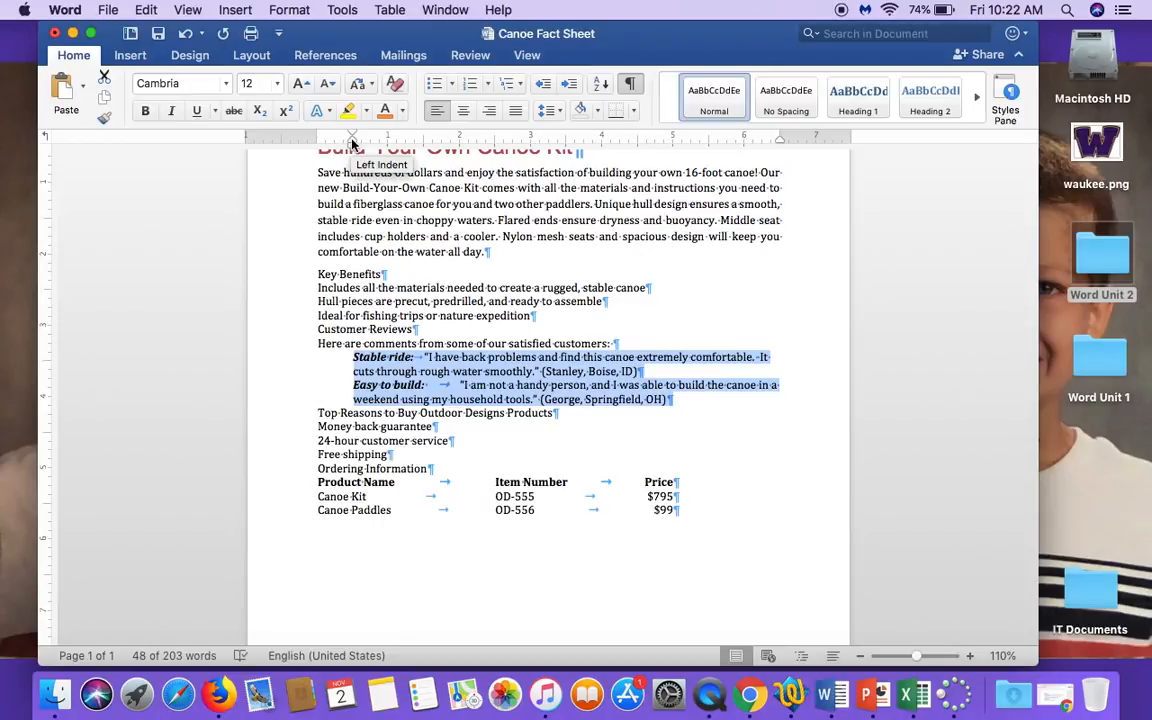
pyautogui.moveTo(353, 143); pyautogui.dragTo(381, 145)
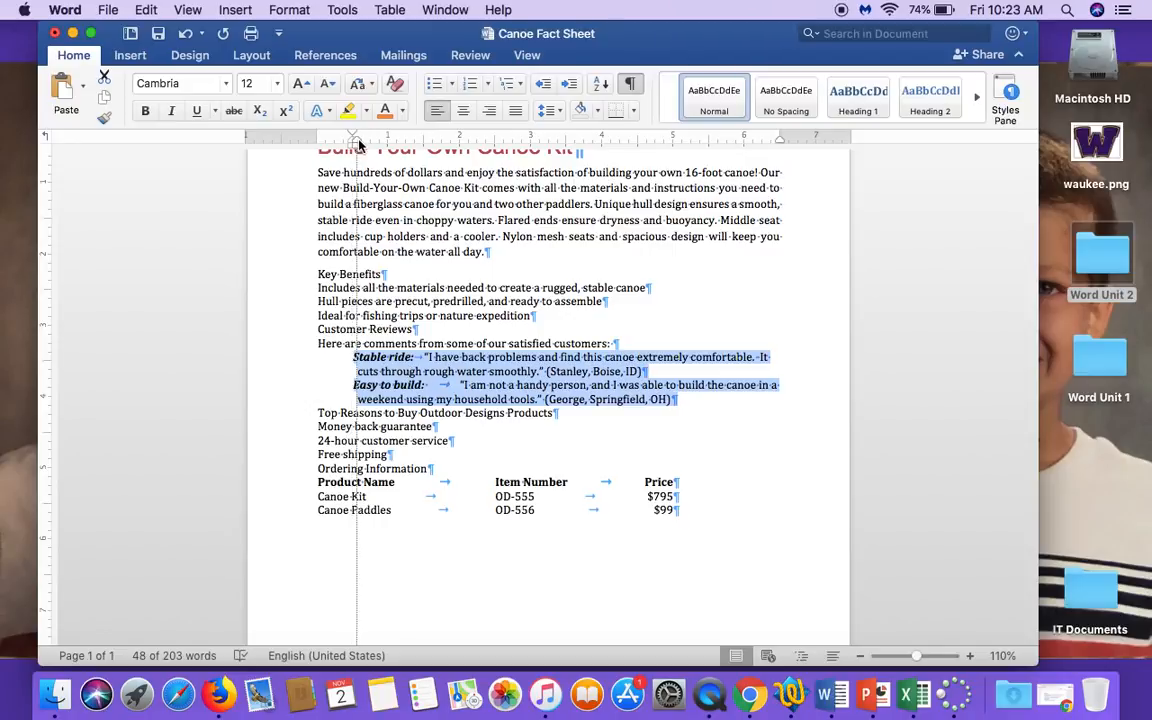
pyautogui.moveTo(362, 142); pyautogui.dragTo(460, 140)
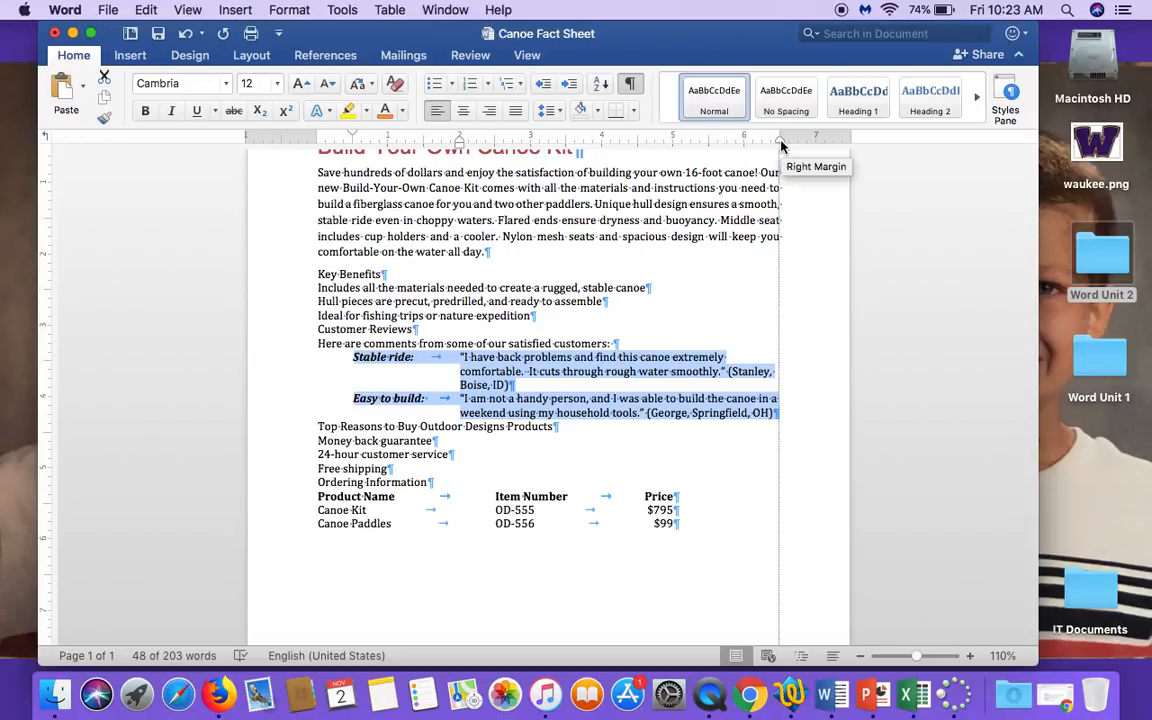
# Move the right indent of the two customer review paragraphs to the 6" mark.
pyautogui.moveTo(782, 145); pyautogui.dragTo(711, 150)
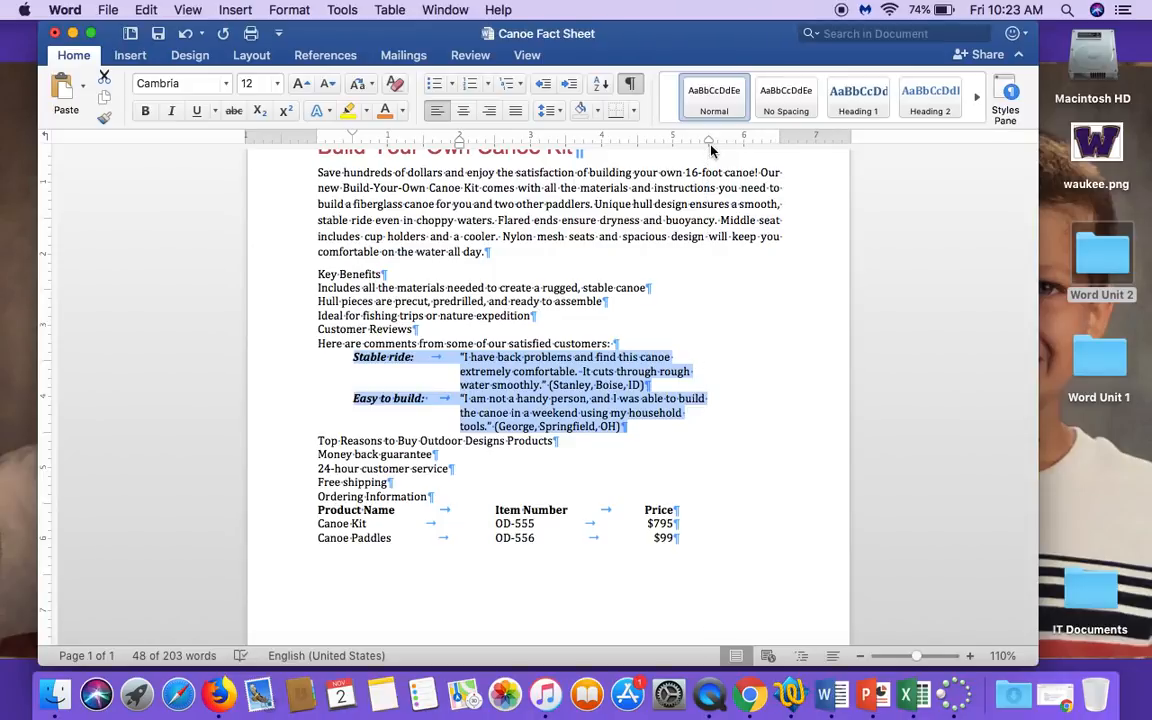
pyautogui.moveTo(708, 145); pyautogui.dragTo(743, 140)
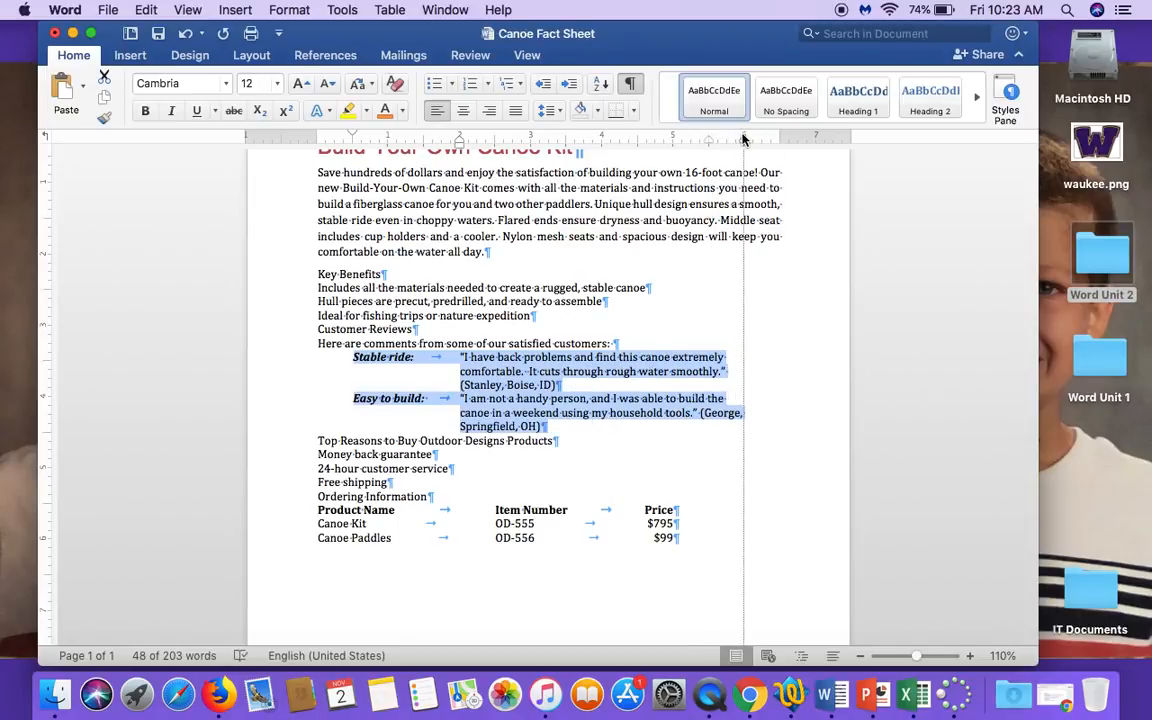
pyautogui.moveTo(743, 140); pyautogui.dragTo(743, 140)
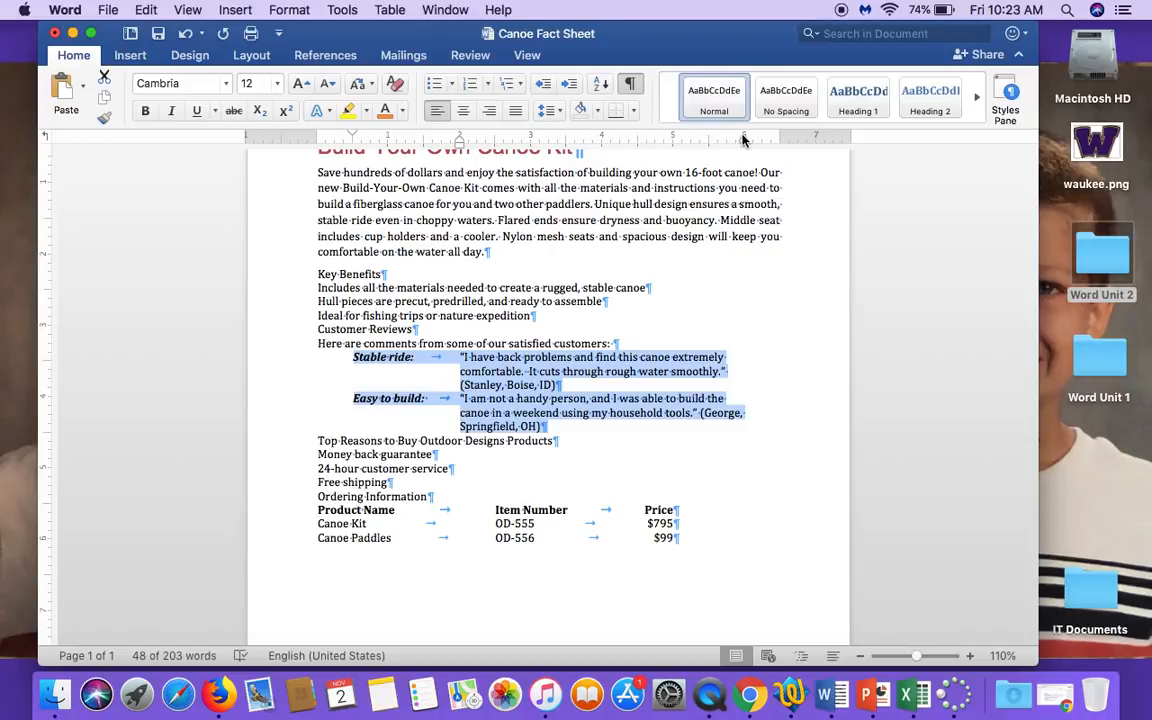
# Move the left indent of the three tabbed ordering lines to the 0.25" mark.
pyautogui.moveTo(265, 511); pyautogui.dragTo(270, 538)
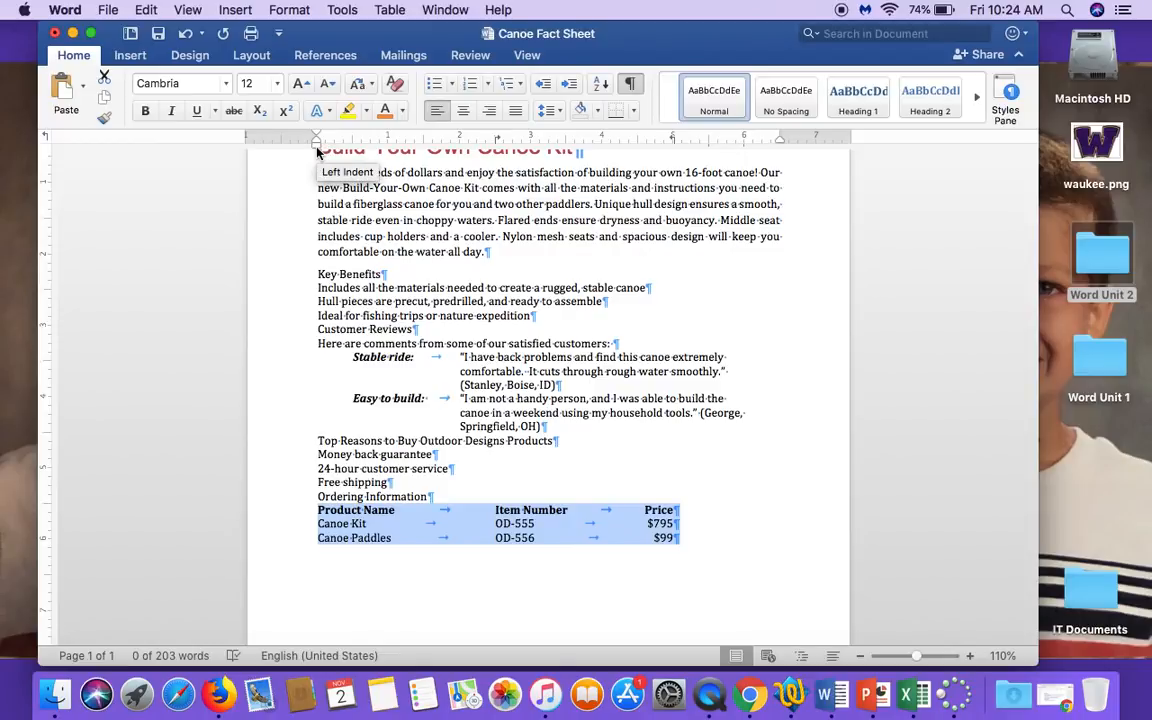
pyautogui.moveTo(317, 150); pyautogui.dragTo(335, 150)
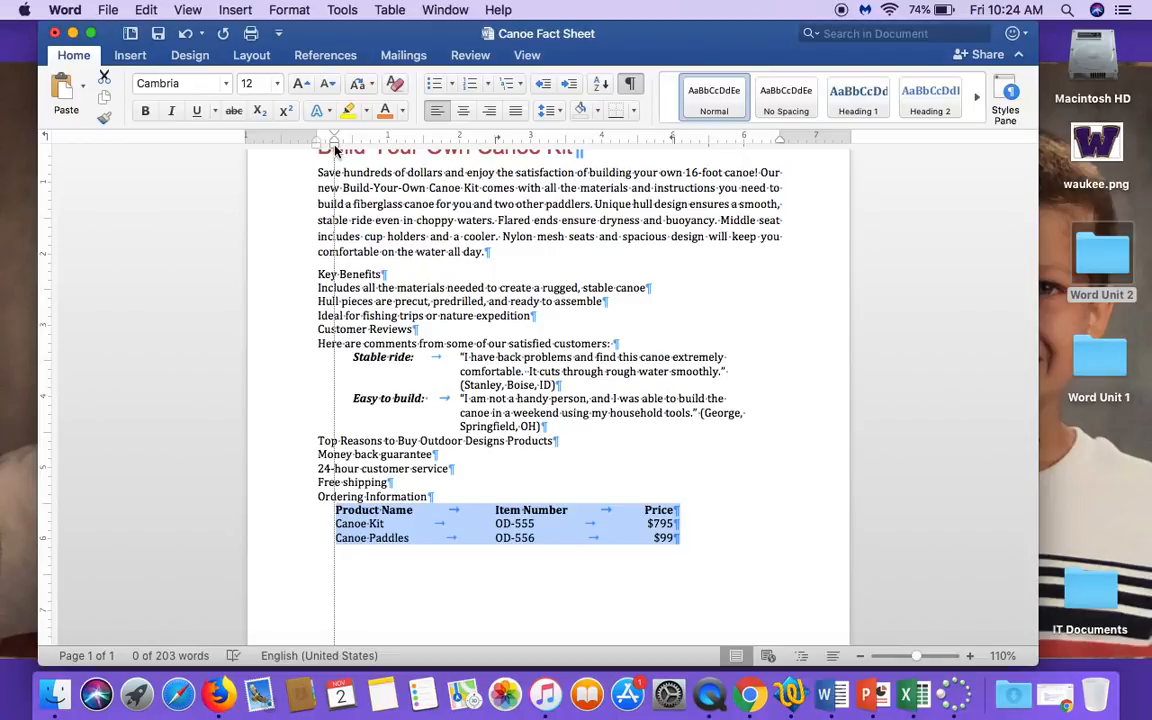
pyautogui.moveTo(335, 150); pyautogui.dragTo(335, 150)
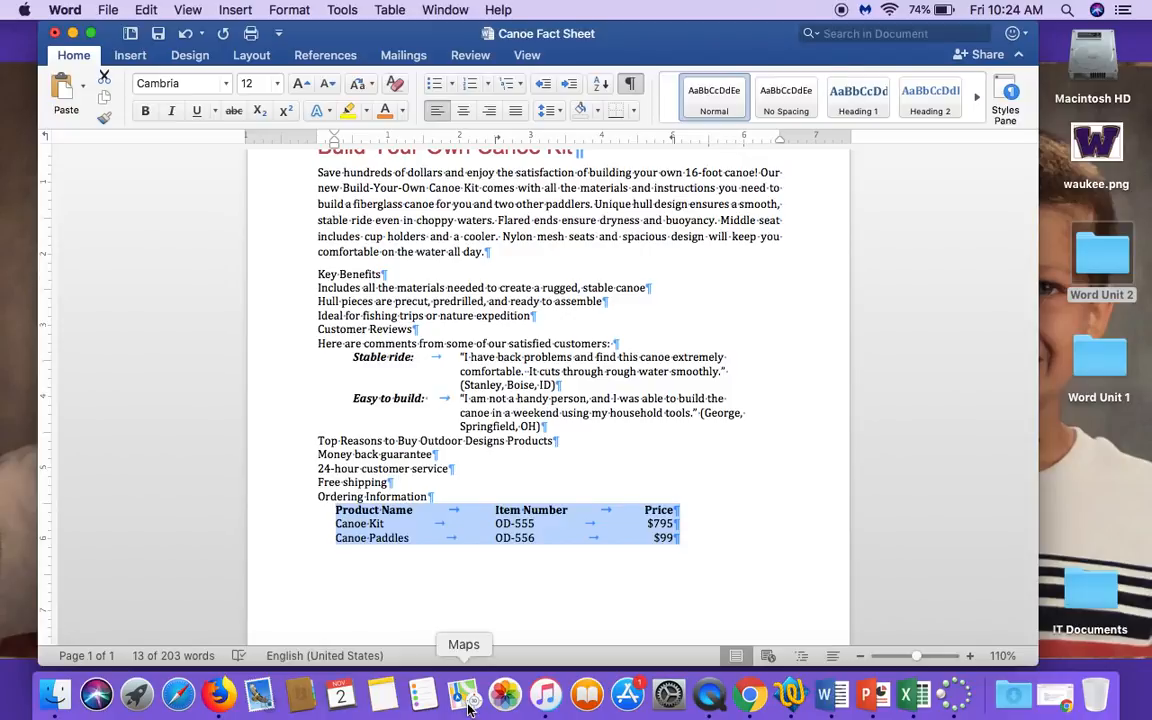
pyautogui.click(737, 556)
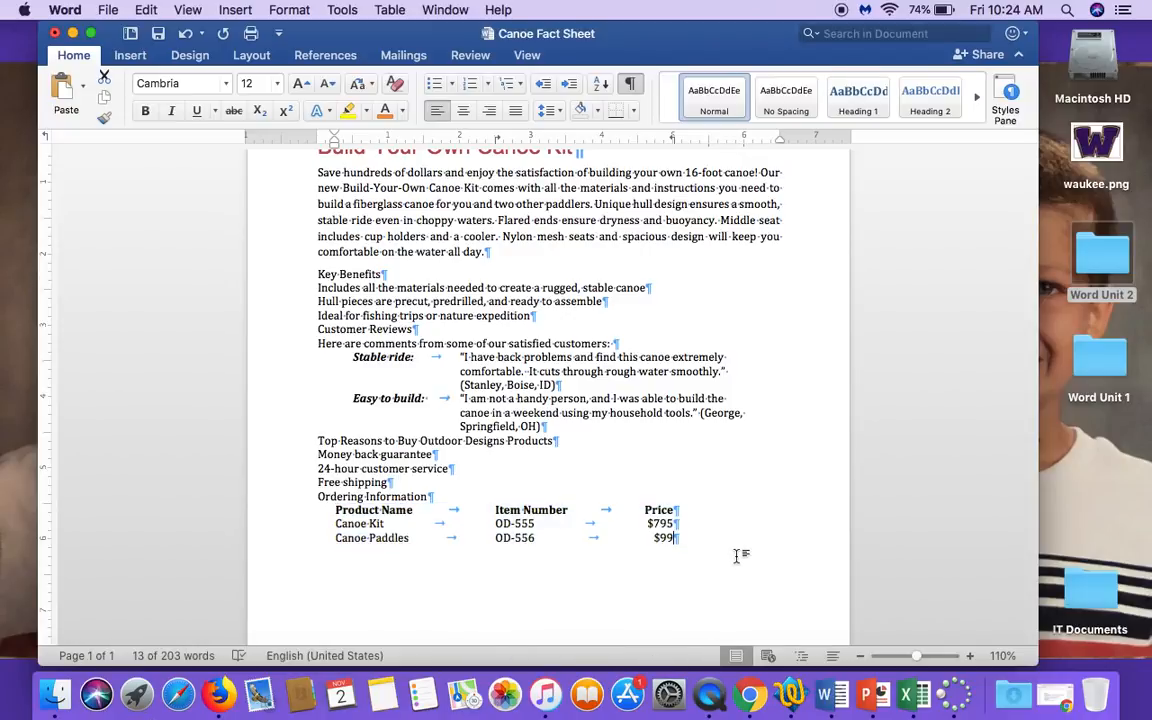
pyautogui.scroll(1, 737, 556)
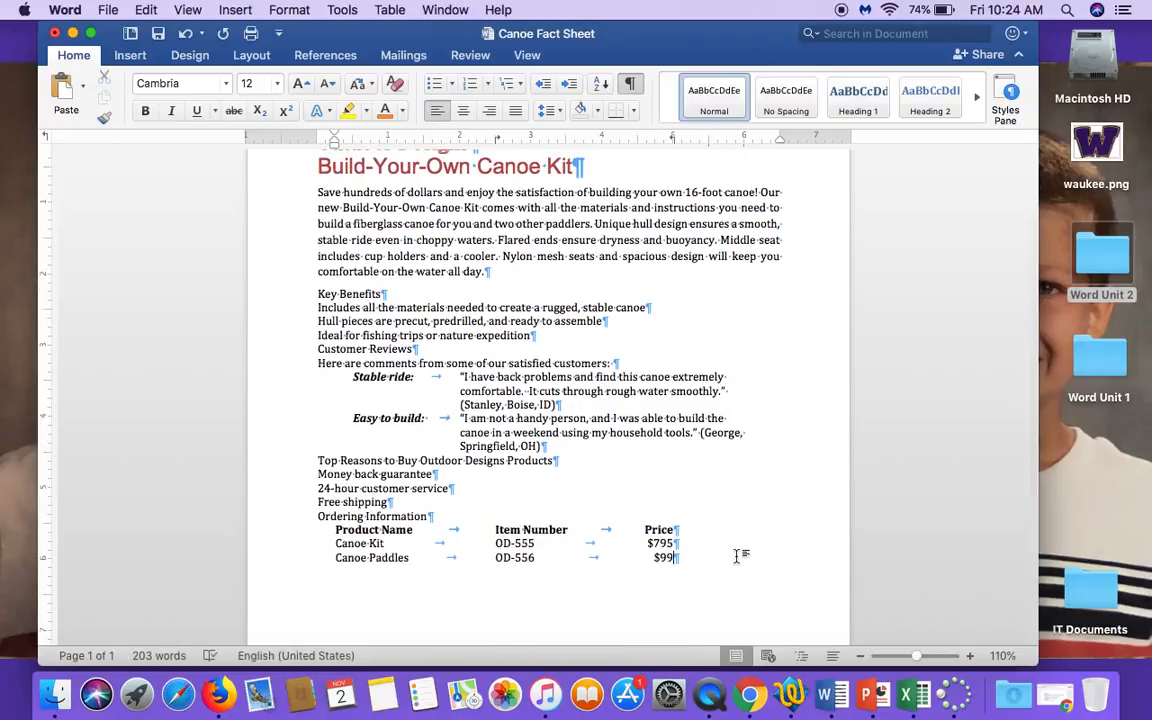